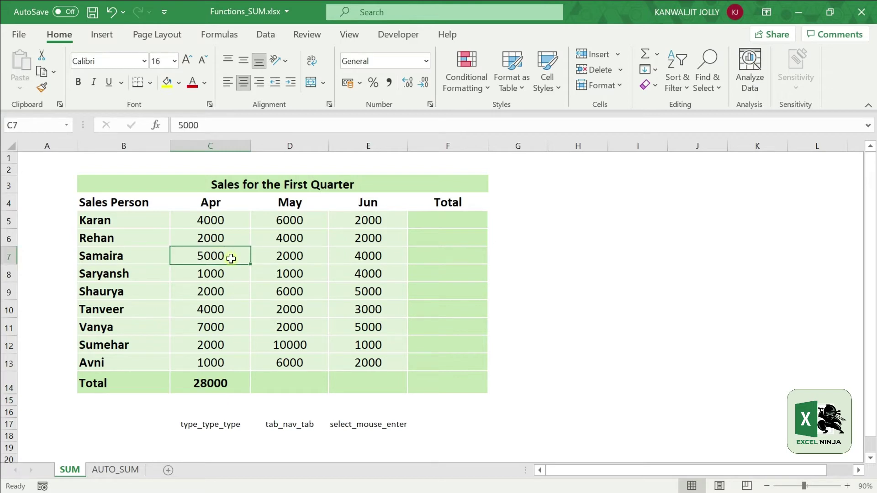
# - Change the April sales value in cell C7 to 7000
pyautogui.write('7000')
pyautogui.press('Return')
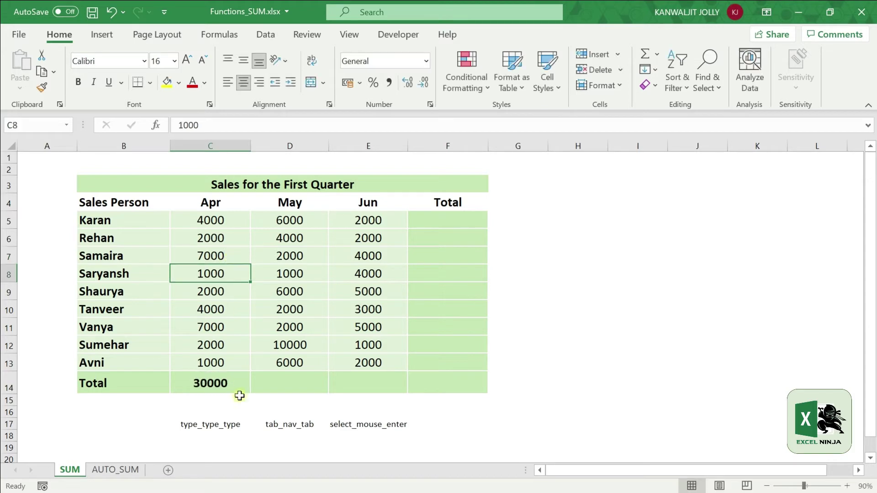
# - Clear the April total in C14 and write it again as the formula =sum(c5:c13)
pyautogui.click(242, 386)
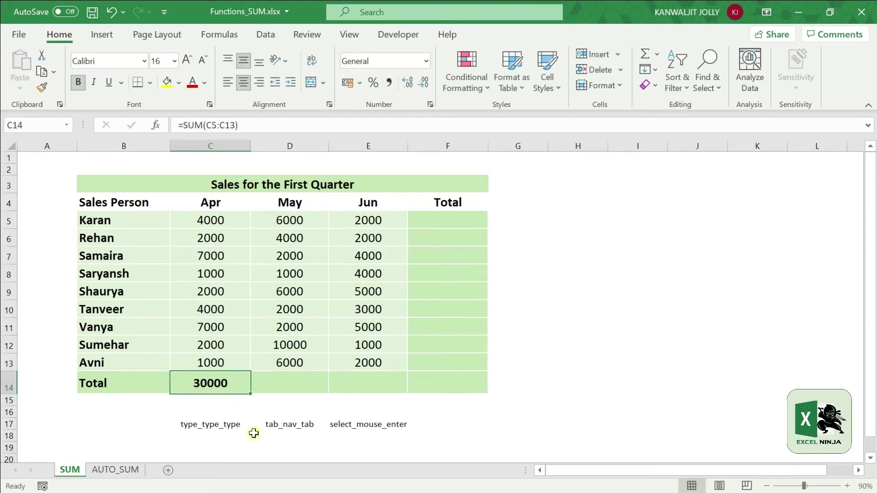
pyautogui.press('Delete')
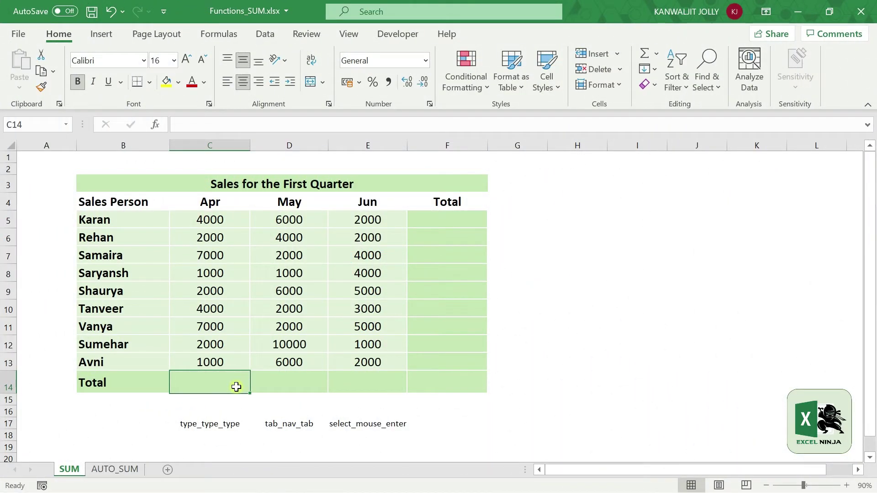
pyautogui.write('=')
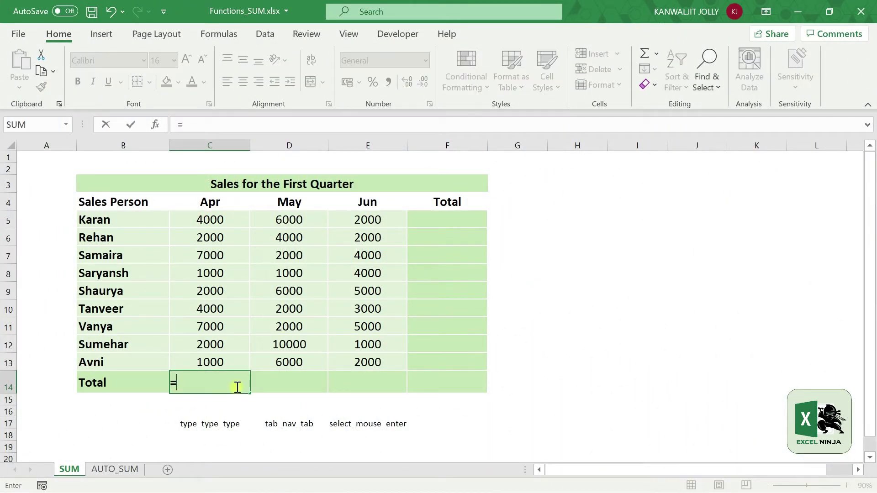
pyautogui.write('sum')
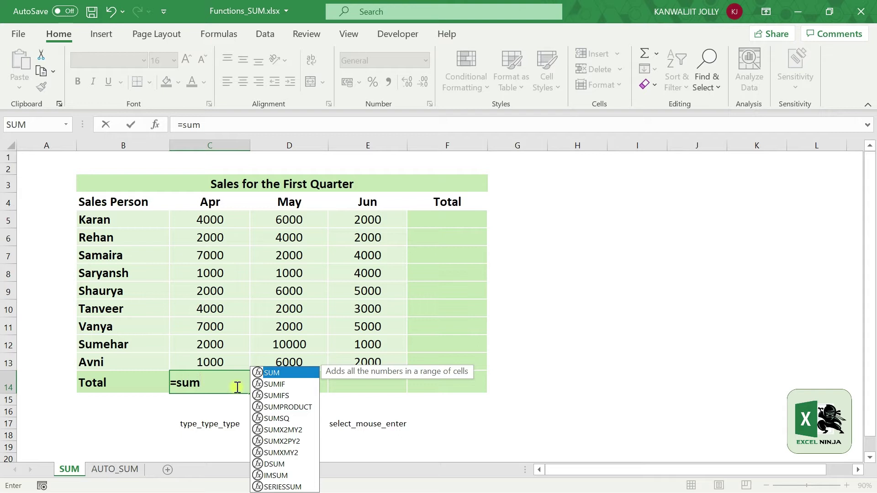
pyautogui.write('(')
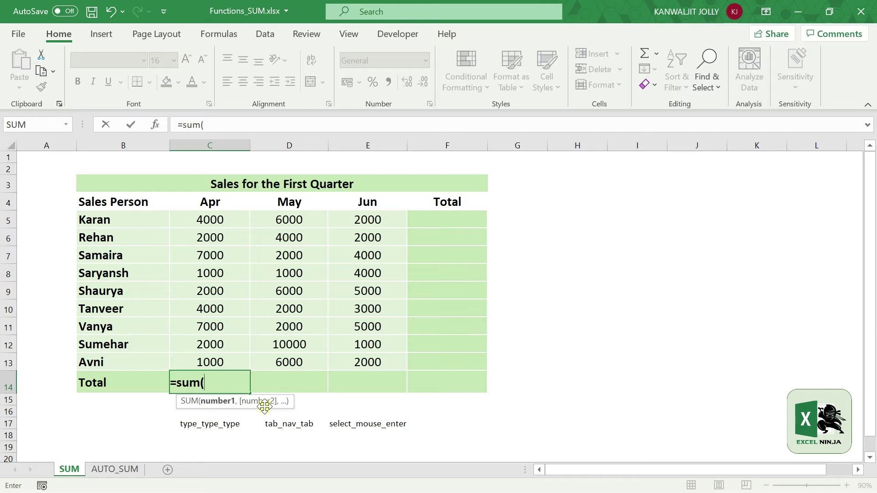
pyautogui.write('c5')
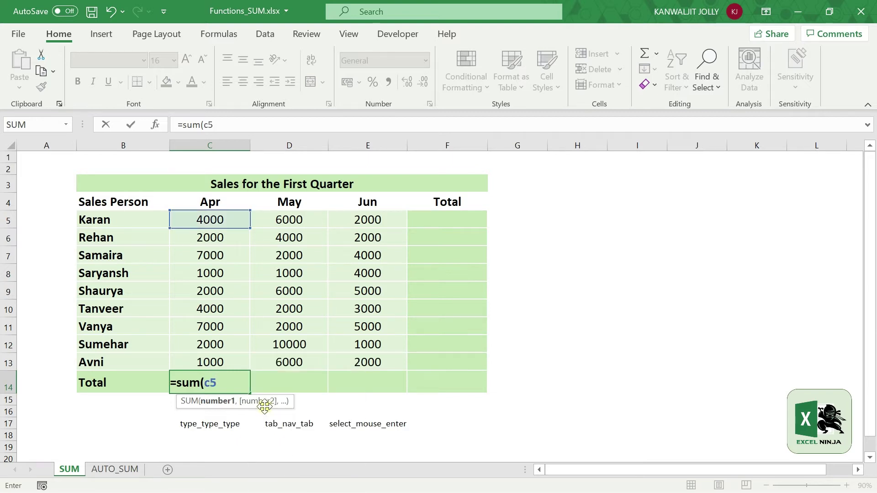
pyautogui.write(':c')
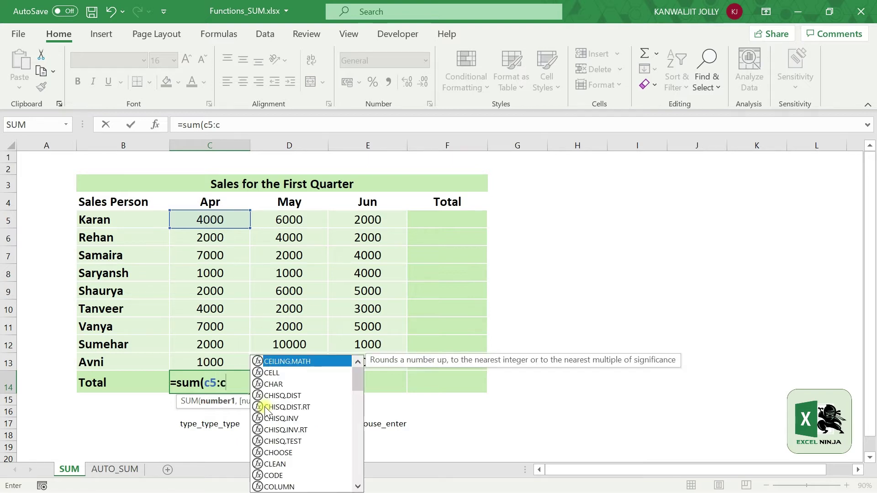
pyautogui.write('13)')
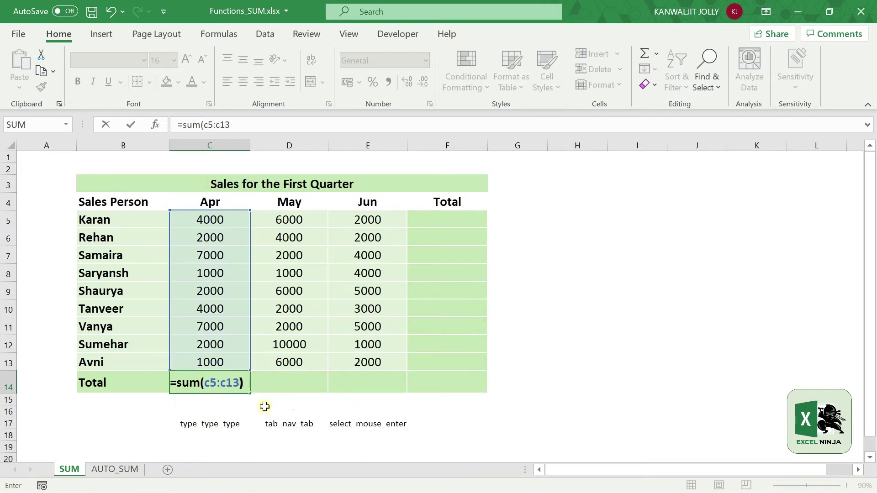
pyautogui.press('Return')
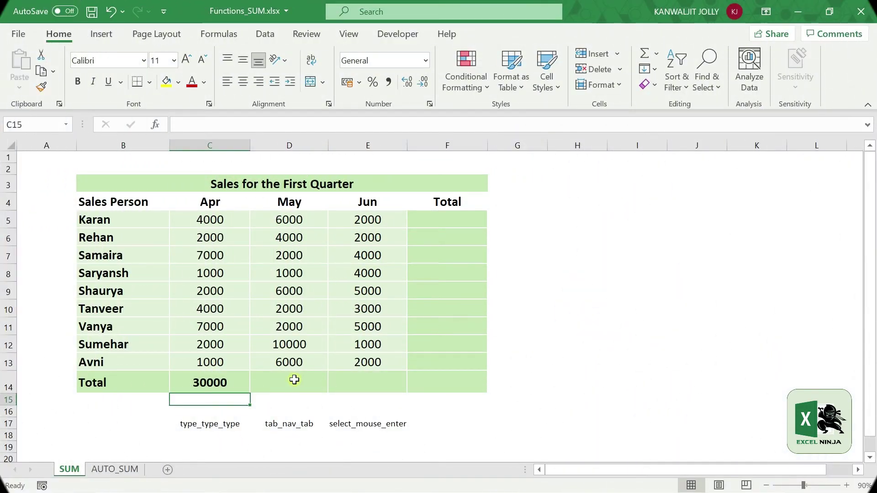
# - Total the May sales in D14 with the SUM function over the range D5:D13
pyautogui.click(295, 379)
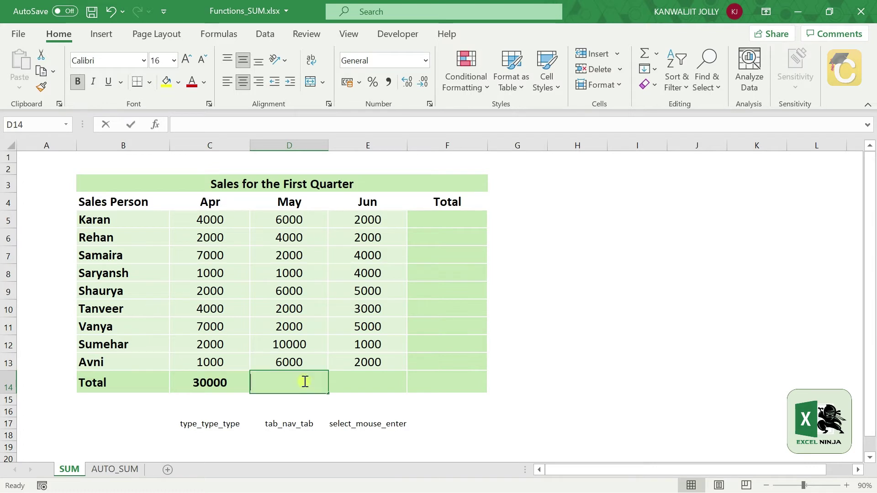
pyautogui.write('=')
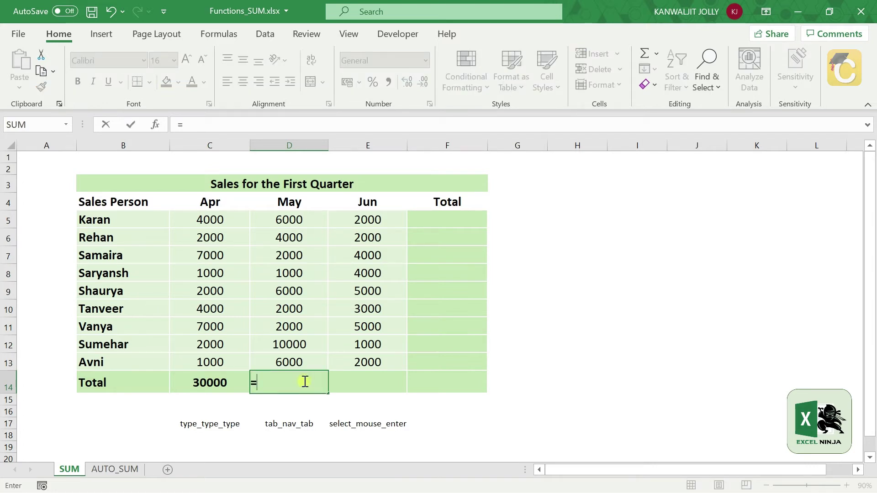
pyautogui.write('sum')
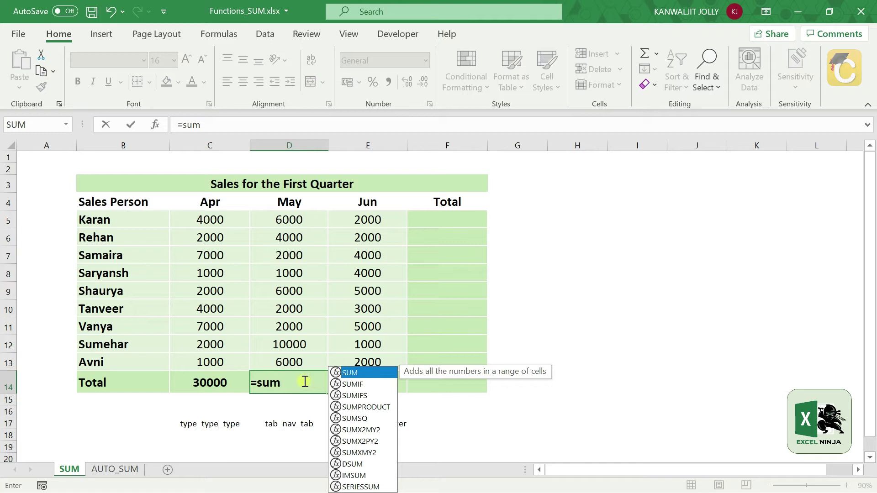
pyautogui.press('Tab')
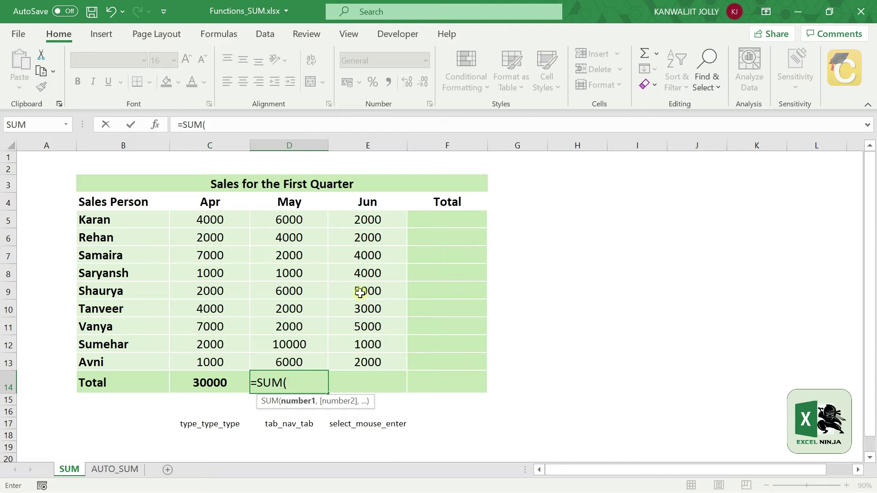
pyautogui.press('Up')
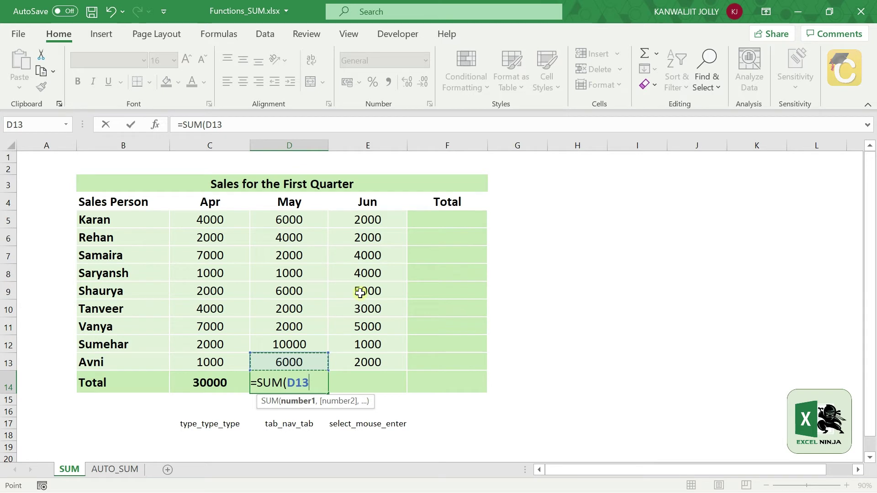
pyautogui.hotkey('shift', 'Up')
pyautogui.hotkey('shift', 'Up')
pyautogui.hotkey('shift', 'Up')
pyautogui.hotkey('shift', 'Up')
pyautogui.hotkey('shift', 'Up')
pyautogui.hotkey('shift', 'Up')
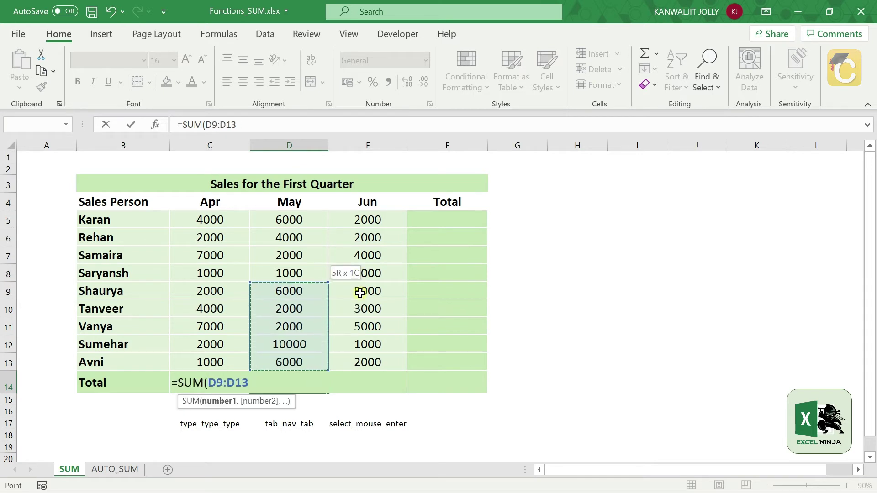
pyautogui.hotkey('shift', 'Up')
pyautogui.hotkey('shift', 'Up')
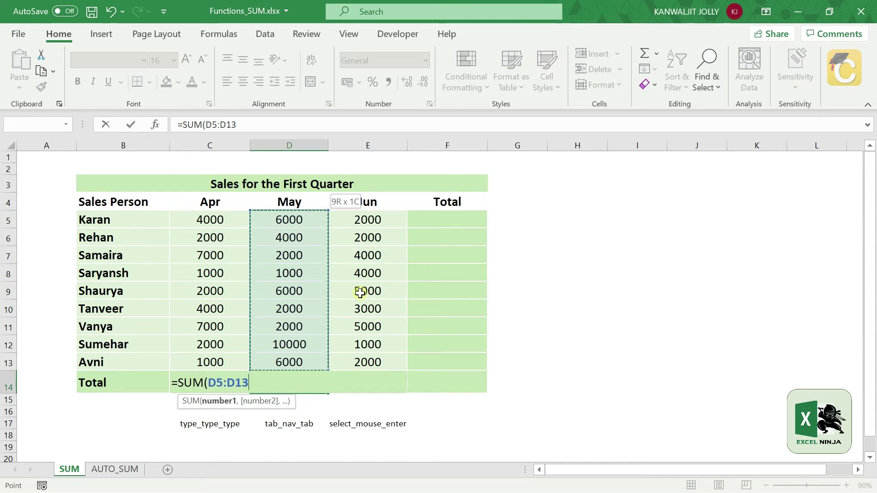
pyautogui.press('Tab')
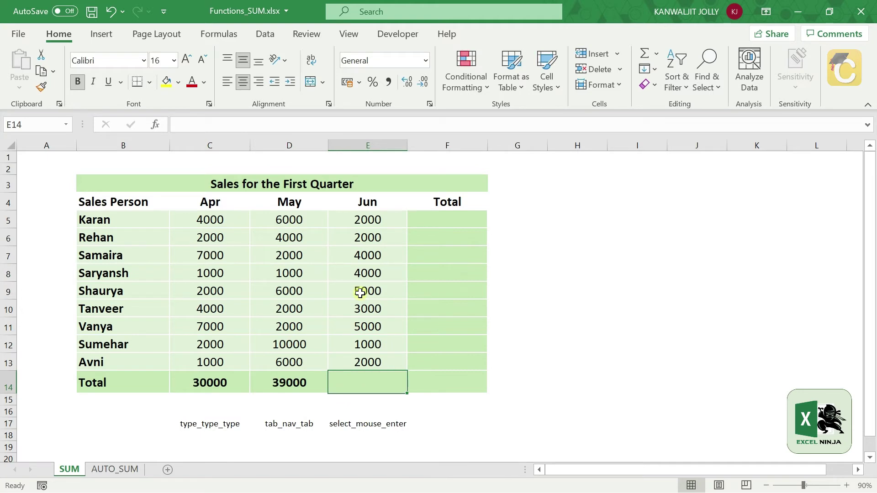
# - Total the June sales in E14 with the SUM function over the range E5:E13
pyautogui.press('Escape')
pyautogui.click(386, 401)
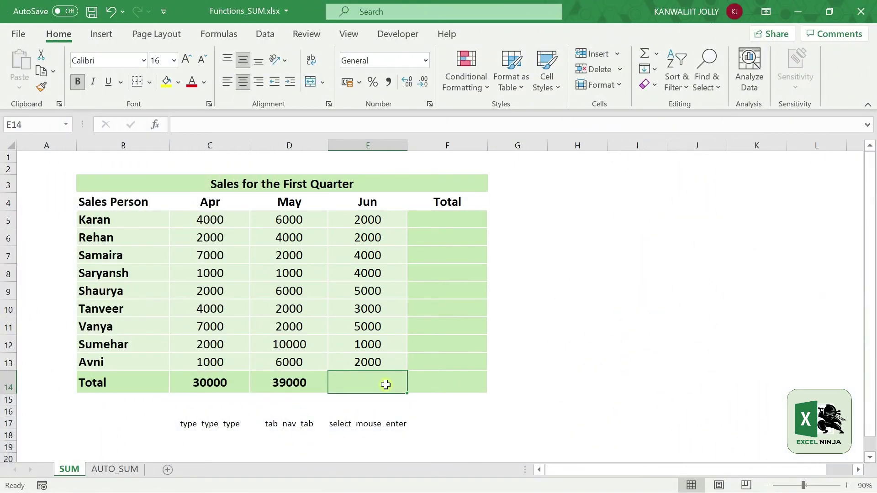
pyautogui.write('=sum')
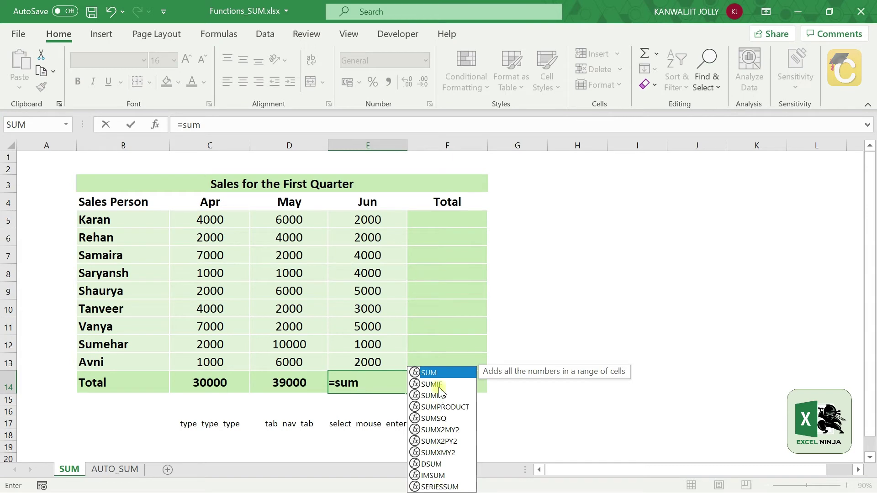
pyautogui.doubleClick(439, 374)
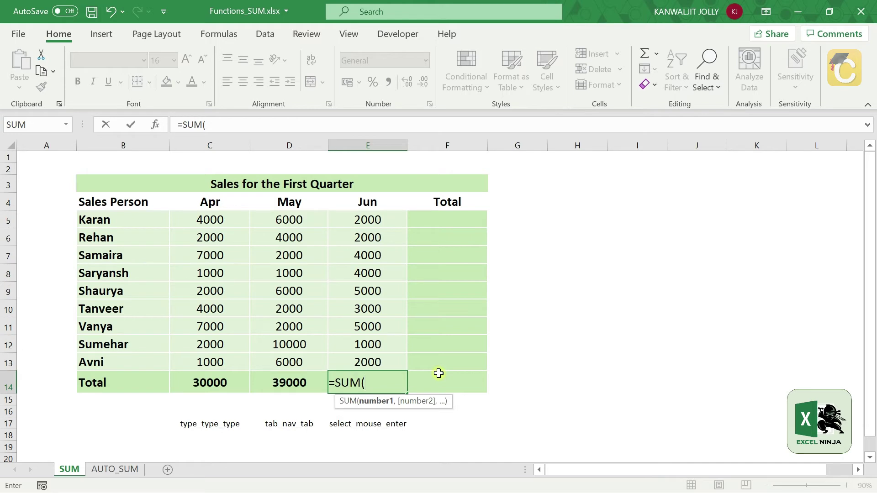
pyautogui.click(362, 219)
pyautogui.moveTo(364, 228); pyautogui.dragTo(358, 358)
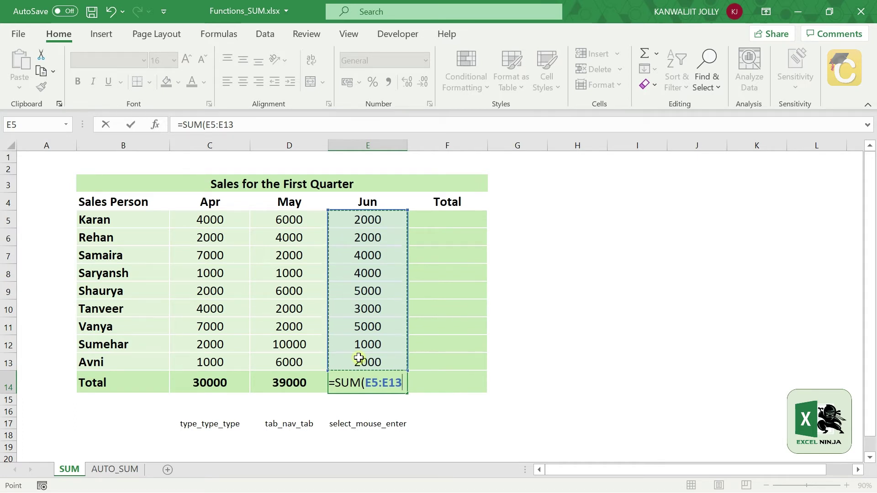
pyautogui.press('Return')
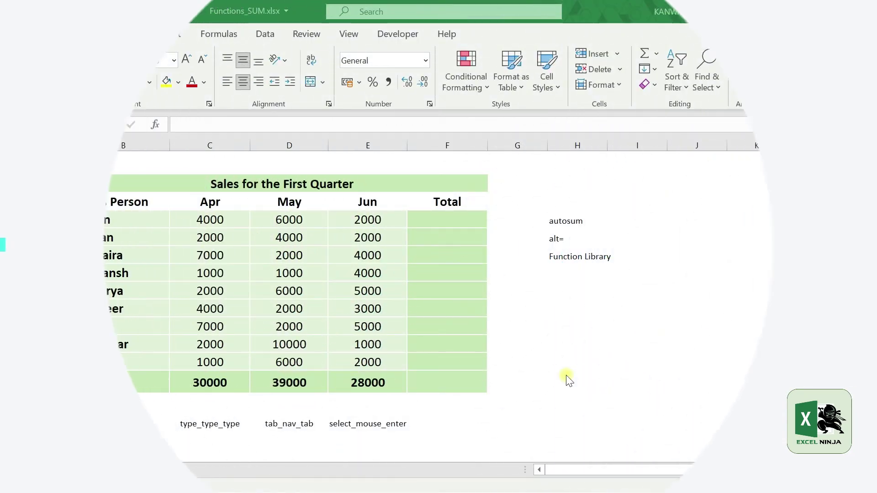
# - Use AutoSum in F5 to total the first sales person's row over C5:E5
pyautogui.click(459, 219)
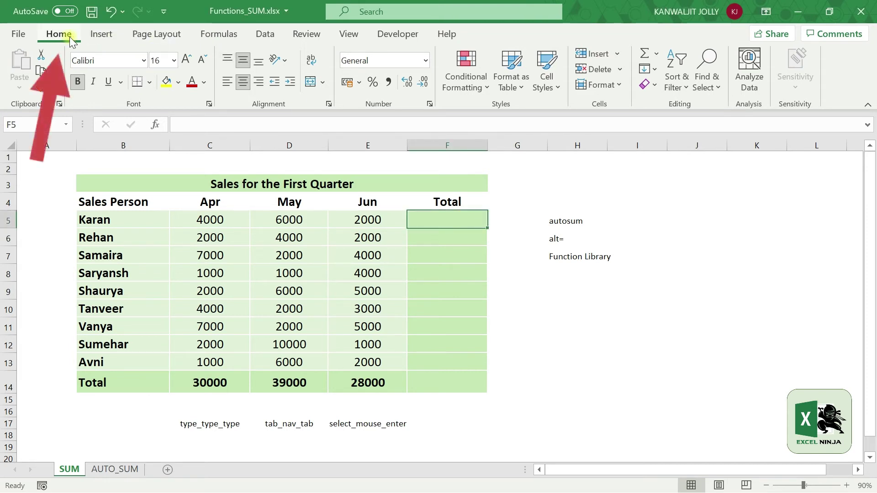
pyautogui.click(648, 54)
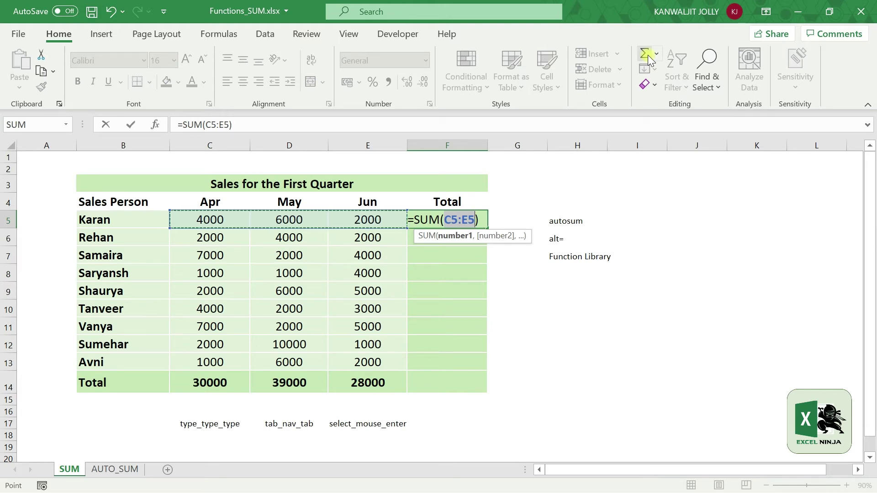
pyautogui.press('Return')
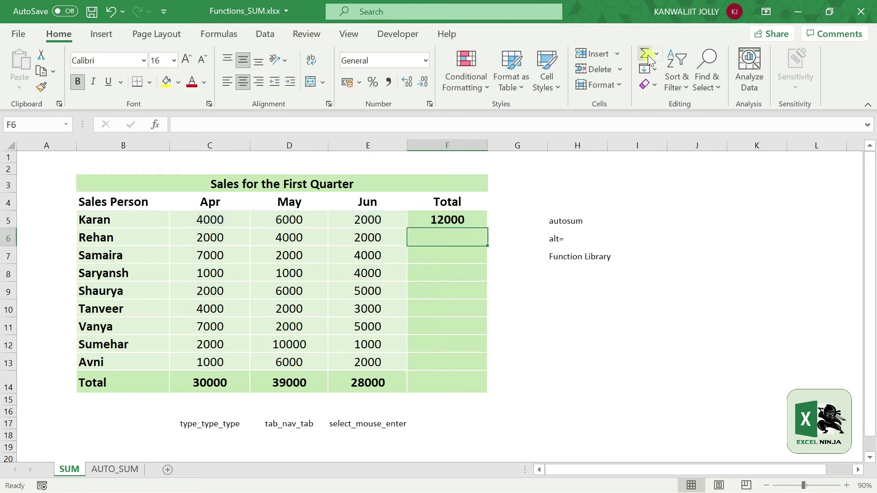
# - Total the second sales person's row in F6 with AutoSum over C6:E6
pyautogui.click(513, 239)
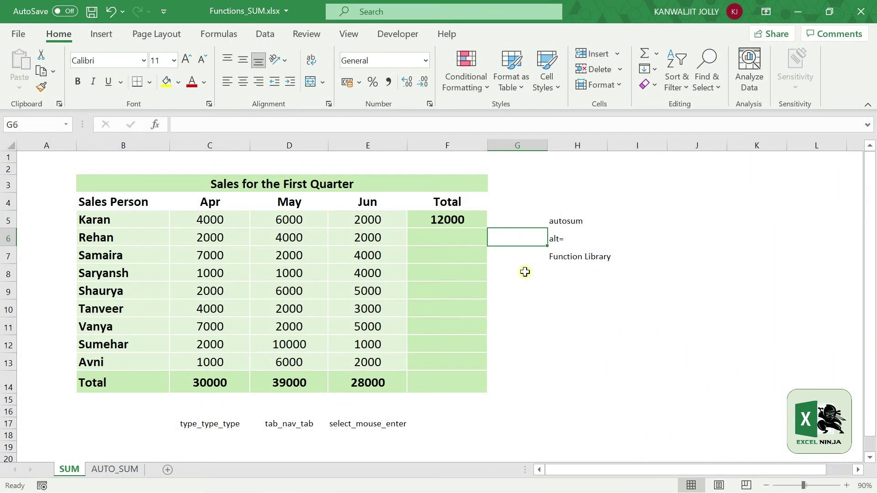
pyautogui.click(459, 240)
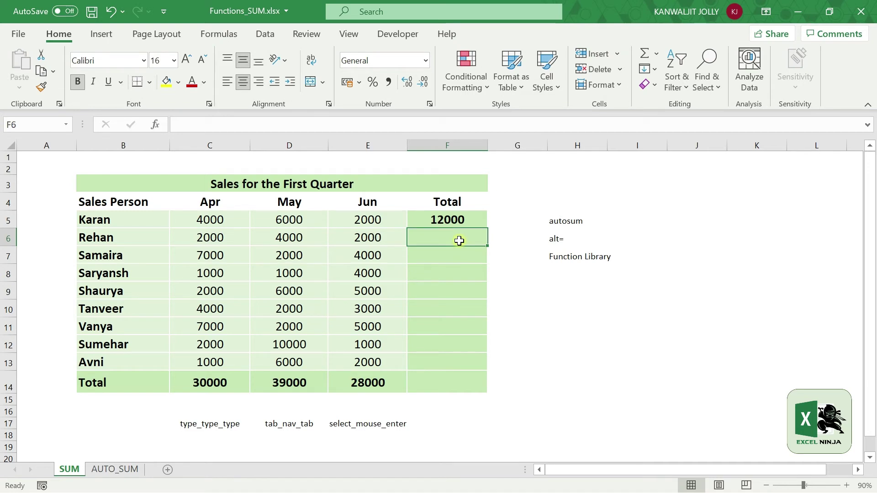
pyautogui.hotkey('alt', '=')
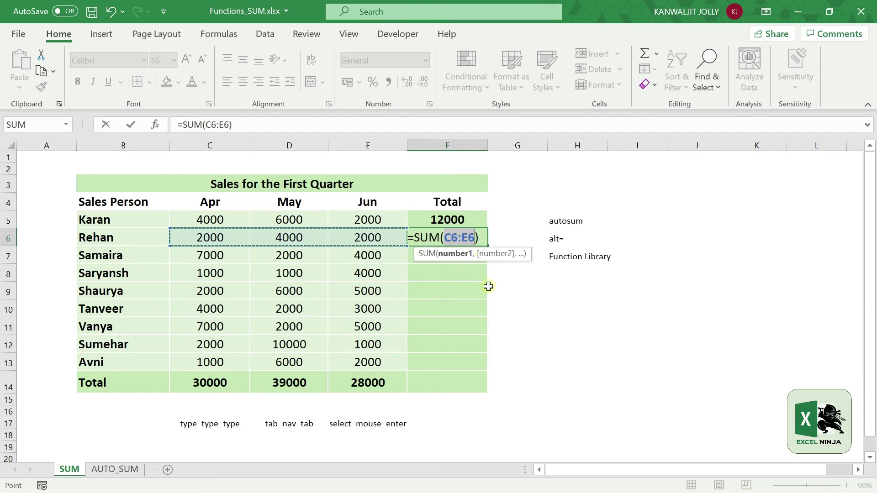
pyautogui.press('Return')
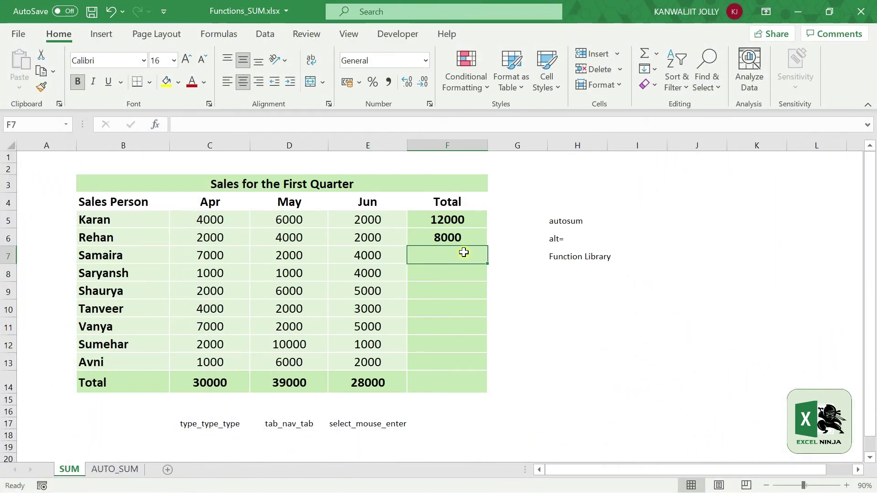
# - Total the third sales person's row in F7 by inserting SUM from the Math & Trig function library with Number1 set to C7:E7
pyautogui.click(221, 36)
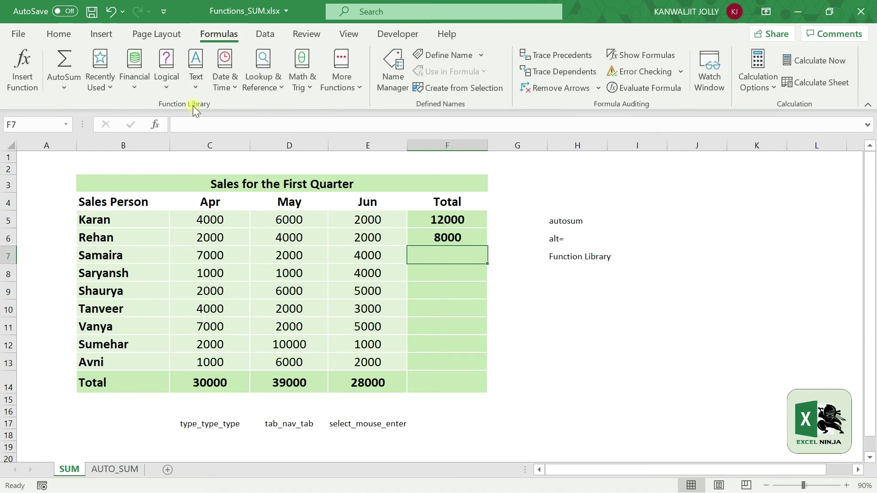
pyautogui.click(306, 87)
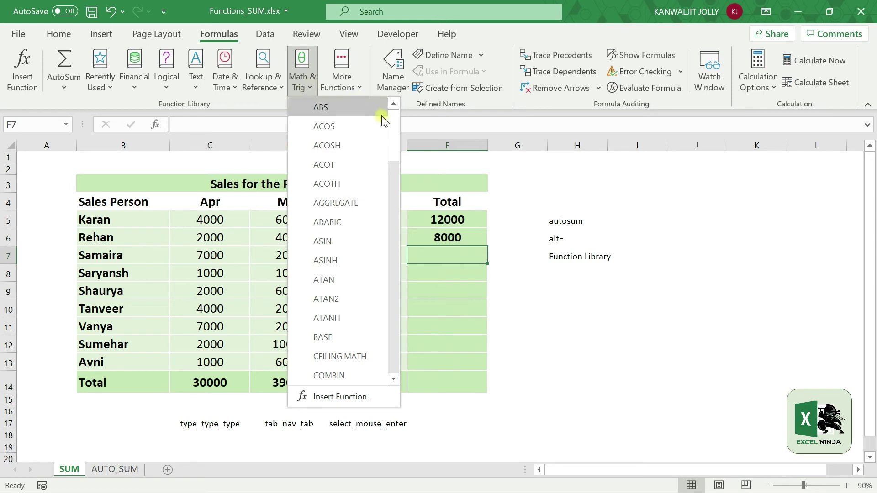
pyautogui.moveTo(391, 128)
pyautogui.mouseDown()
pyautogui.moveTo(402, 273)
pyautogui.moveTo(392, 326)
pyautogui.mouseUp()
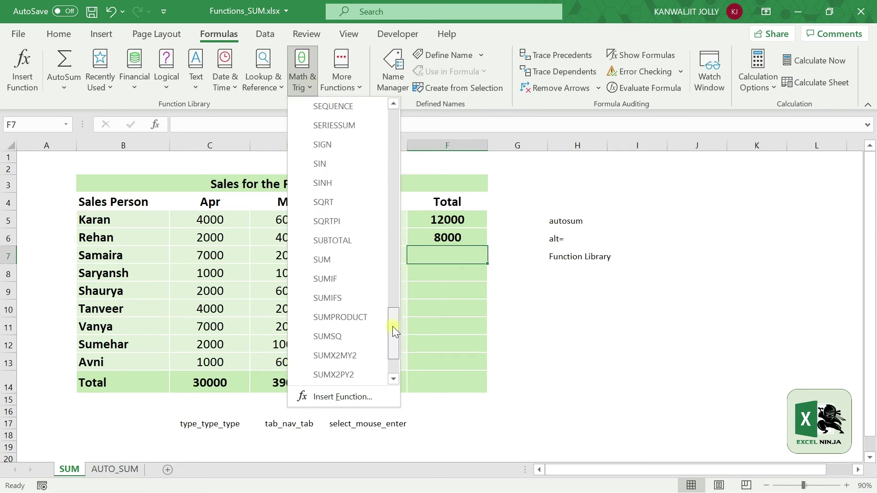
pyautogui.click(350, 259)
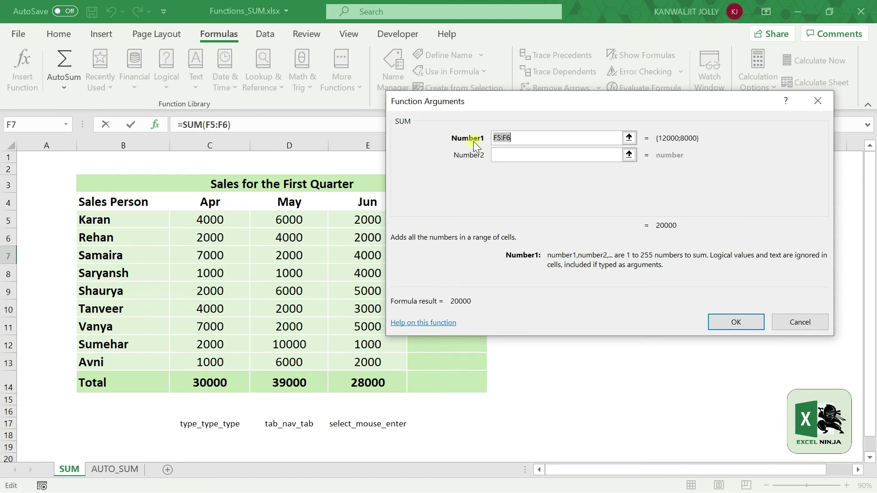
pyautogui.click(630, 138)
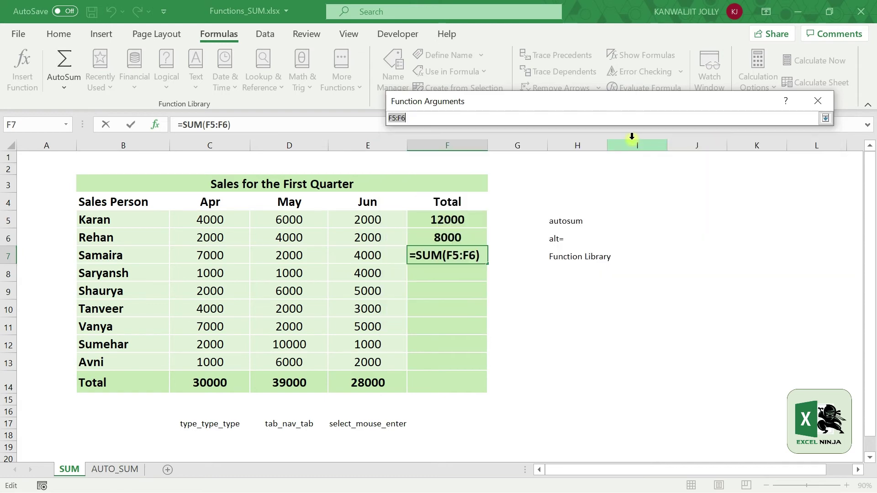
pyautogui.moveTo(217, 254); pyautogui.dragTo(360, 257)
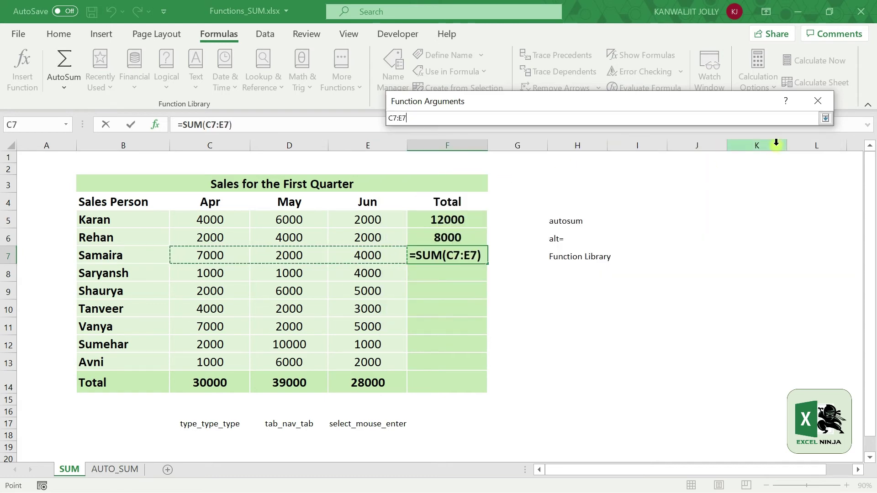
pyautogui.click(825, 118)
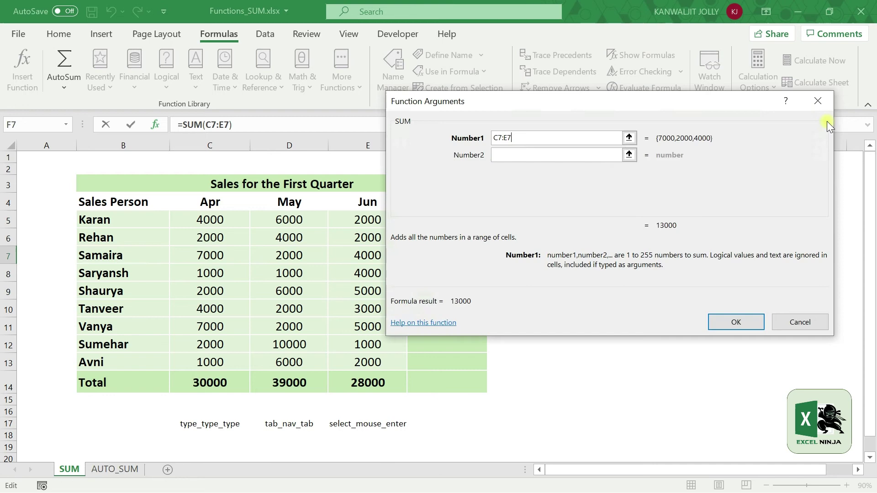
pyautogui.click(713, 324)
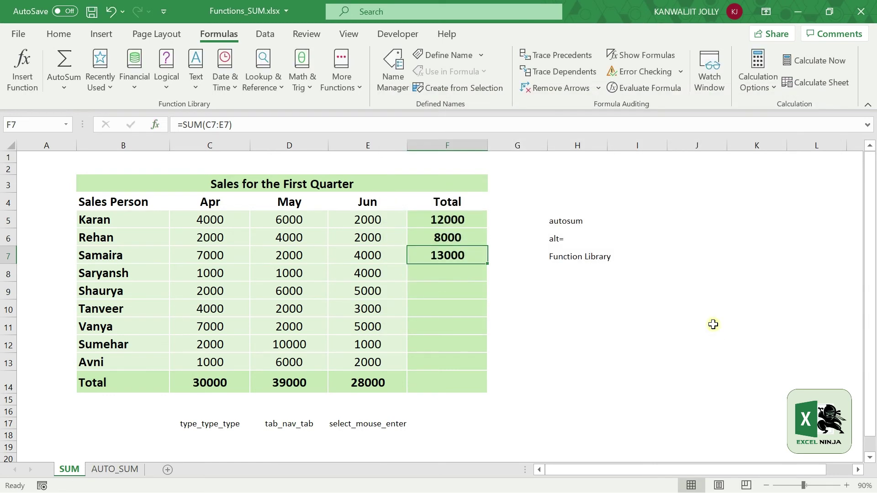
# - Total rows 8 to 10 at once by applying AutoSum to the range C8:F10, including the blank total cells
pyautogui.press('Right')
pyautogui.press('Right')
pyautogui.press('Down')
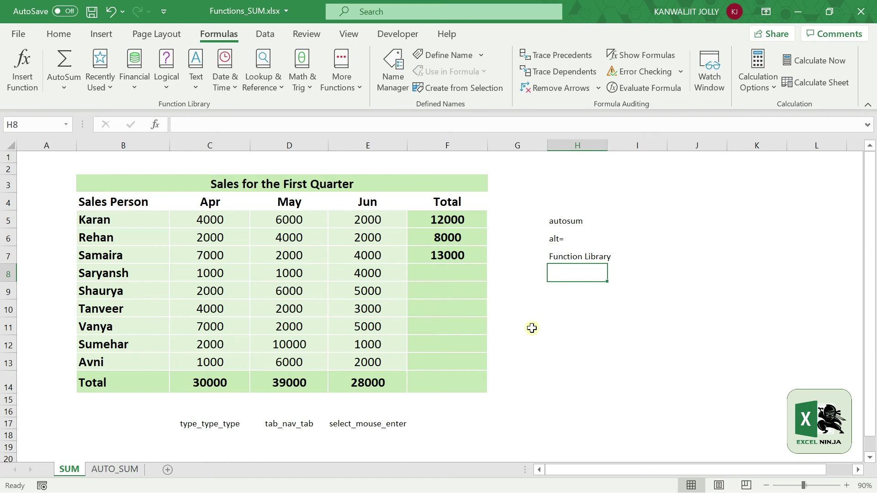
pyautogui.moveTo(244, 274); pyautogui.dragTo(451, 315)
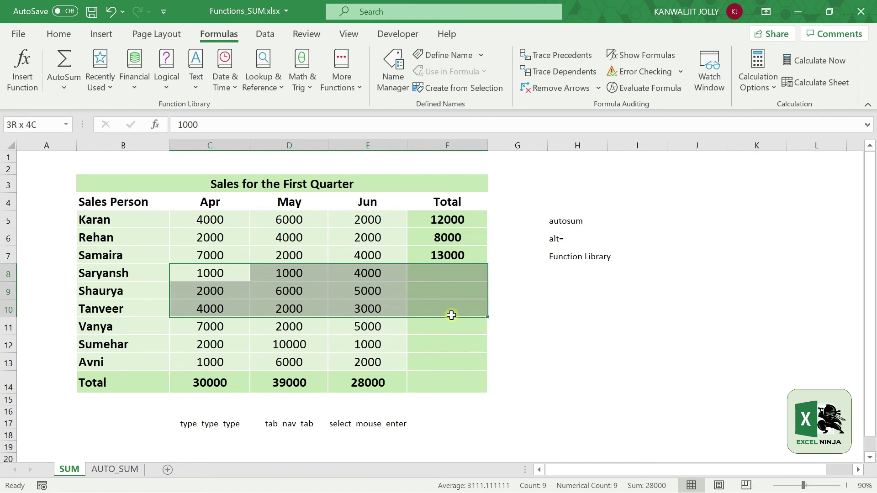
pyautogui.moveTo(451, 315); pyautogui.dragTo(452, 315)
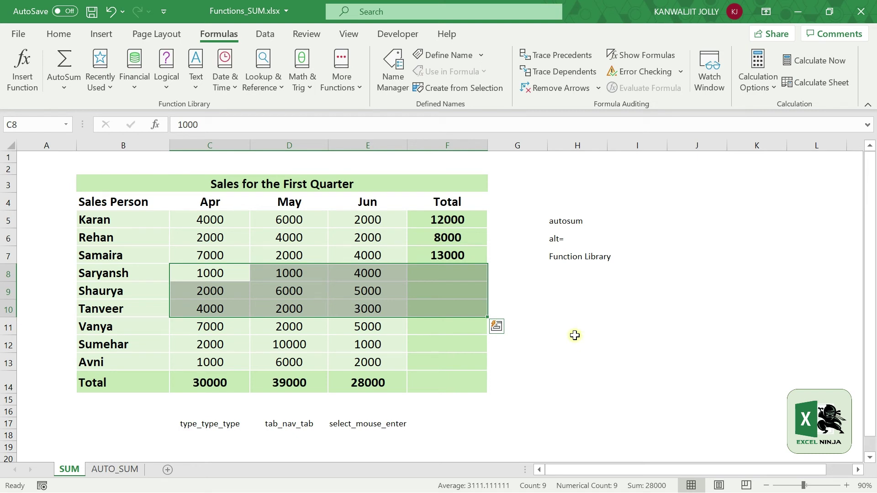
pyautogui.hotkey('alt', '=')
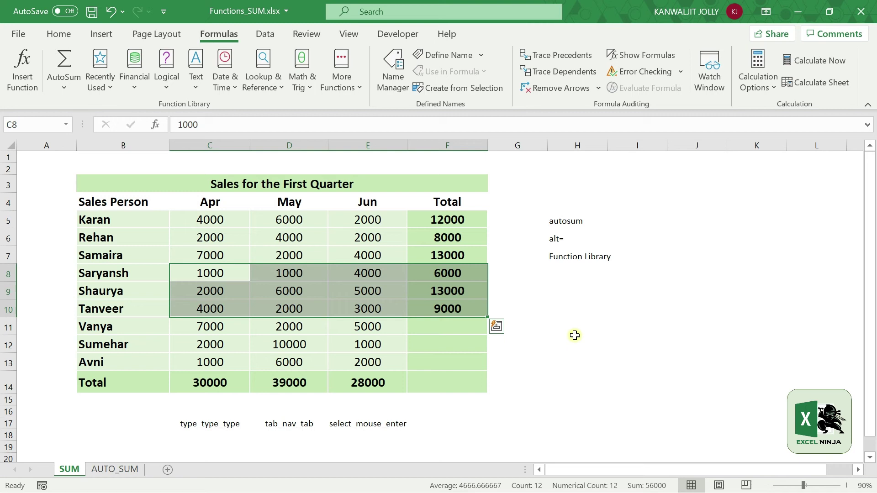
# - Fill the totals for rows 11 to 13 at once by applying AutoSum to the range C11:F13
pyautogui.click(233, 327)
pyautogui.moveTo(234, 325); pyautogui.dragTo(399, 361)
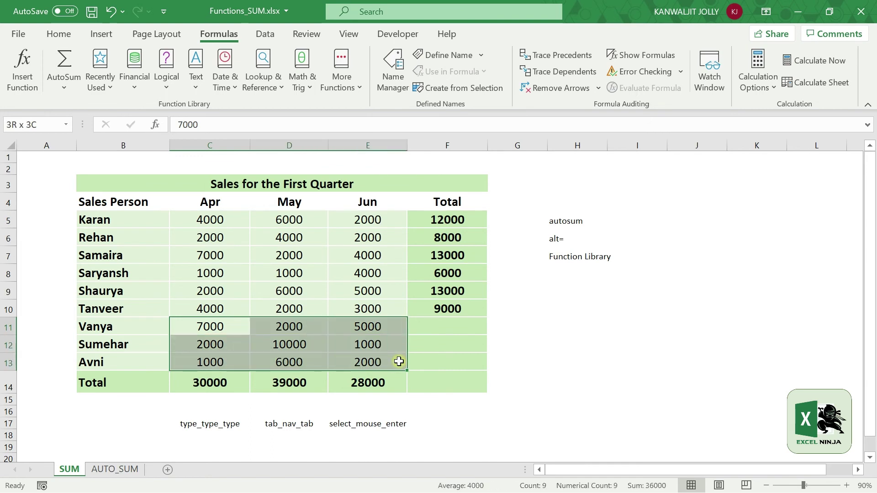
pyautogui.moveTo(398, 361); pyautogui.dragTo(448, 362)
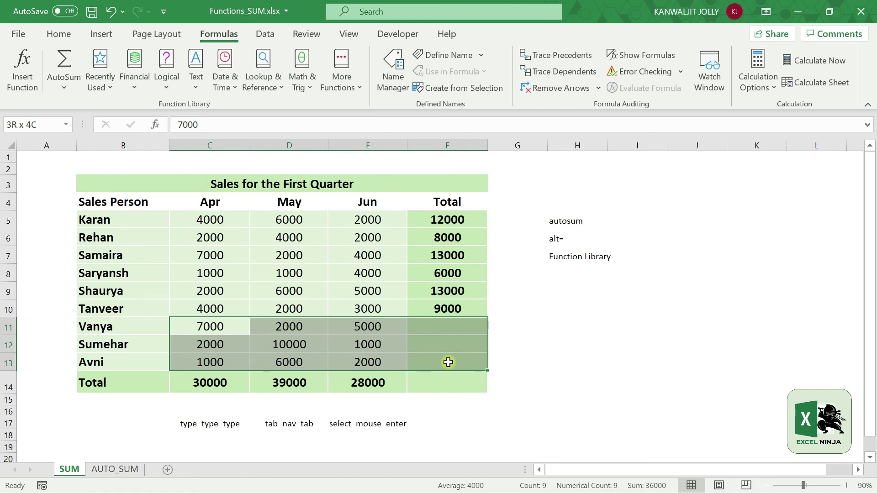
pyautogui.click(62, 34)
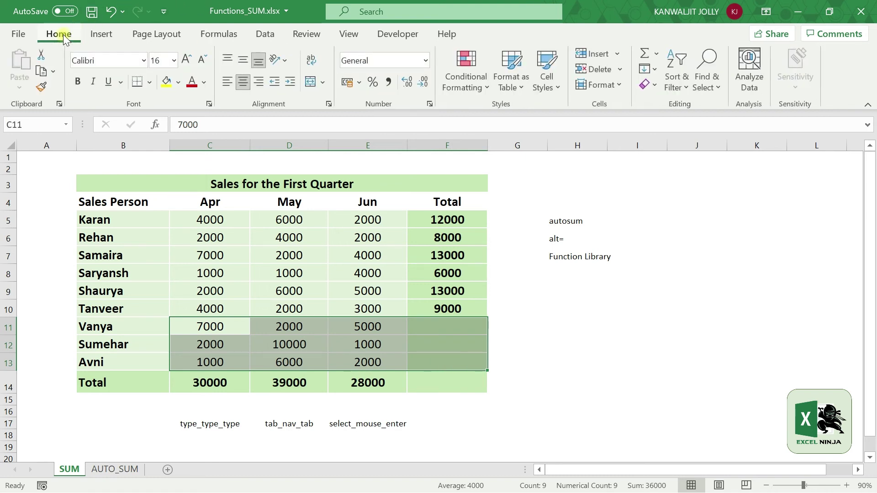
pyautogui.click(646, 60)
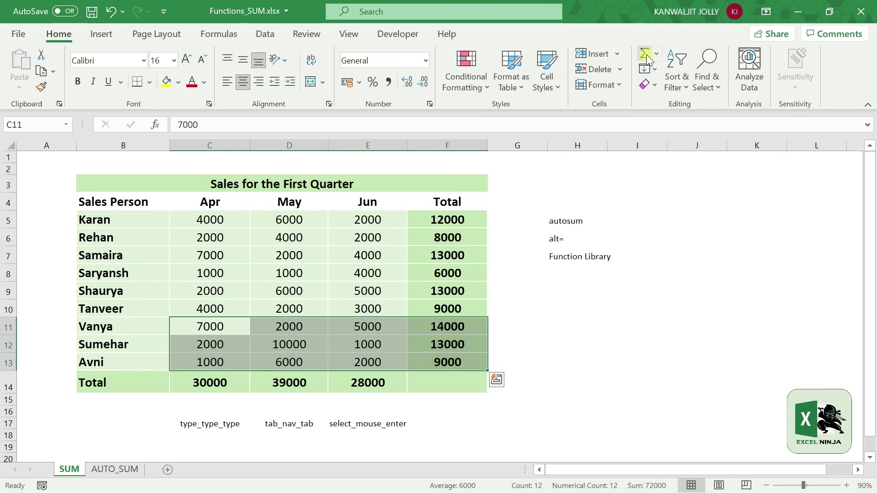
pyautogui.click(618, 303)
# - Clear the sales person totals in F5:F13 and the monthly totals in C14:E14
pyautogui.moveTo(462, 220); pyautogui.dragTo(460, 359)
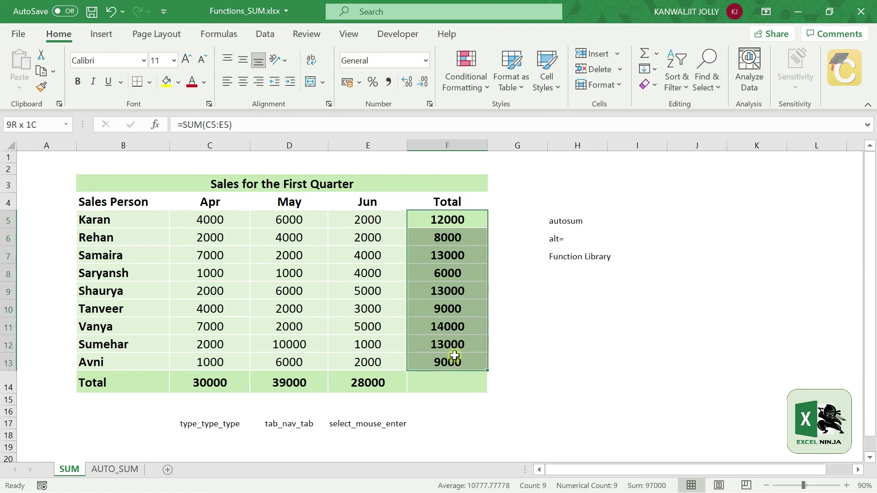
pyautogui.press('Delete')
pyautogui.moveTo(201, 383); pyautogui.dragTo(358, 377)
pyautogui.press('Delete')
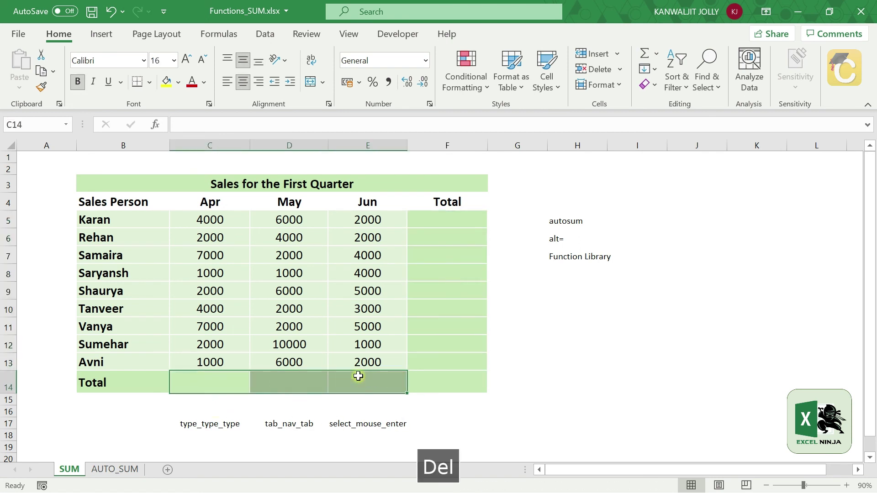
pyautogui.click(550, 340)
pyautogui.moveTo(209, 219); pyautogui.dragTo(377, 362)
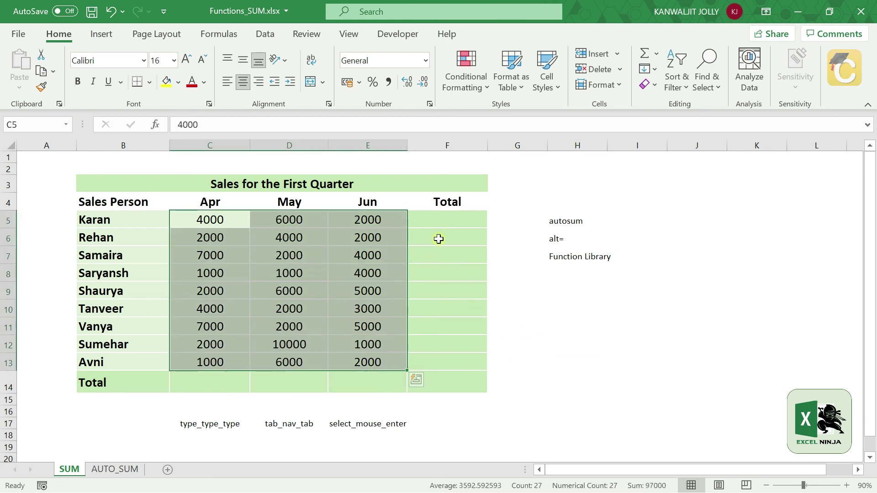
pyautogui.click(444, 222)
pyautogui.click(450, 240)
pyautogui.click(450, 255)
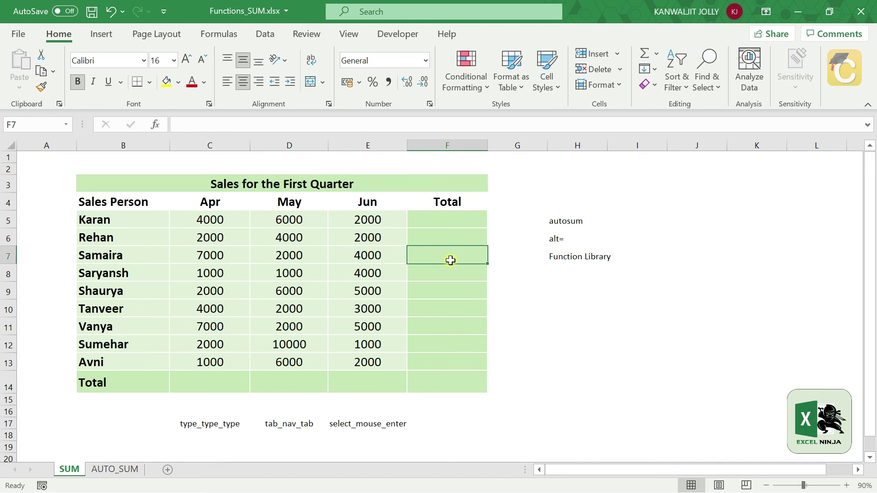
pyautogui.click(245, 384)
pyautogui.click(292, 382)
pyautogui.click(338, 381)
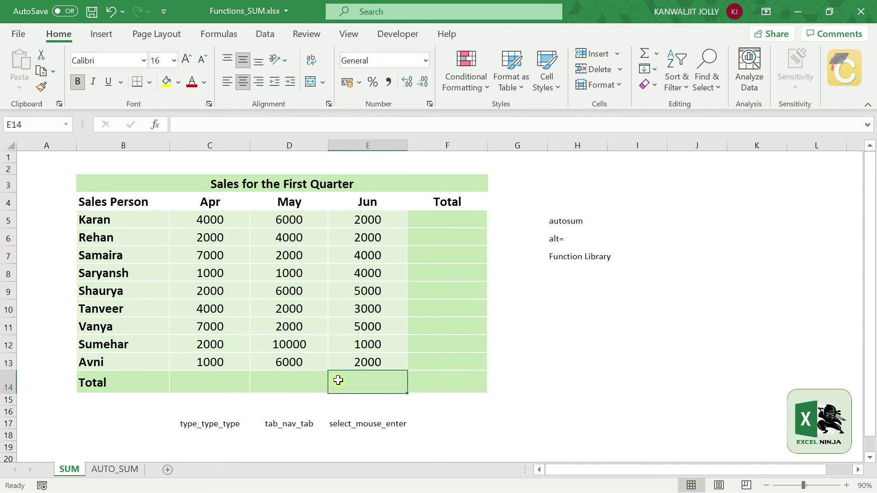
# - Fill all row and column totals, including the grand total, by applying AutoSum to the range C5:F14
pyautogui.click(202, 221)
pyautogui.moveTo(202, 221); pyautogui.dragTo(433, 381)
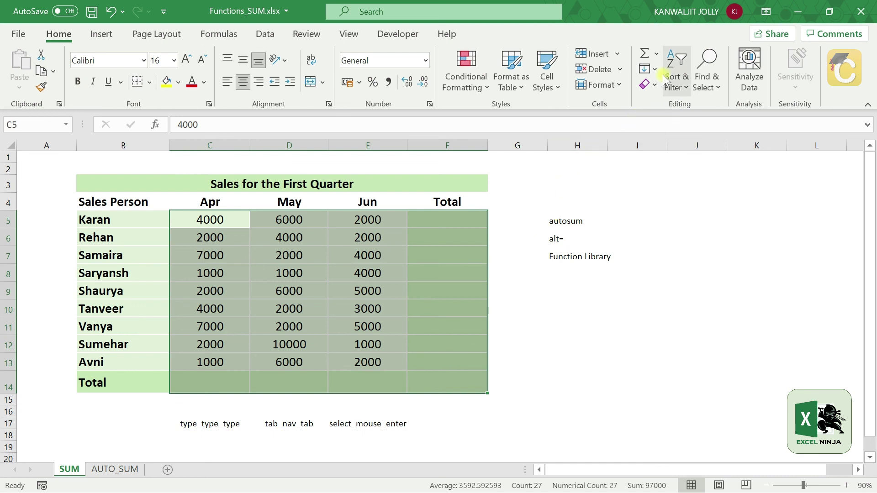
pyautogui.click(647, 54)
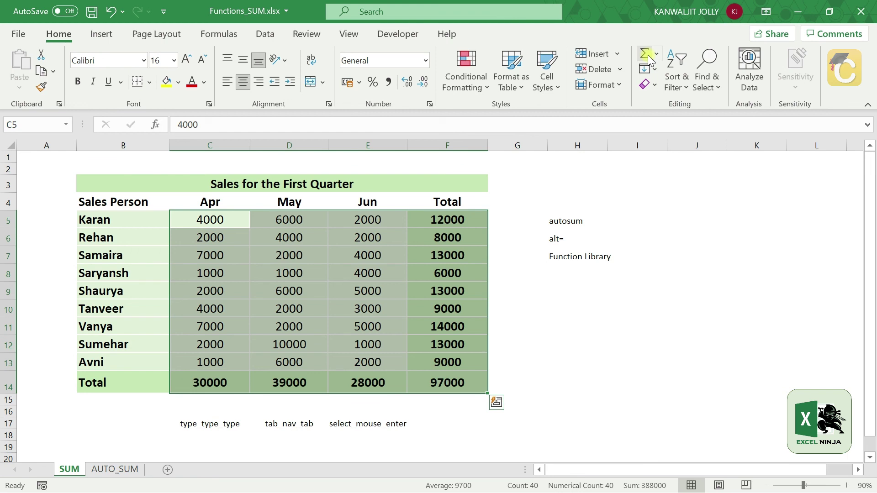
pyautogui.click(509, 321)
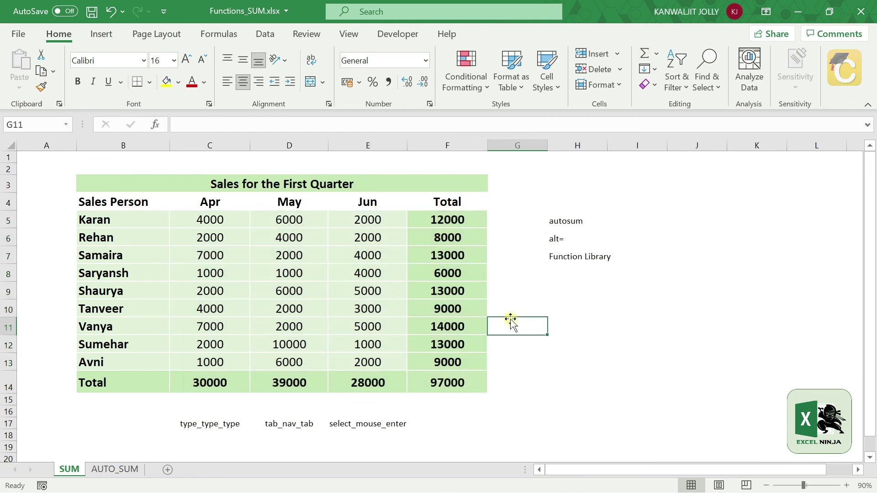
# - Clear all totals again from F5:F14 and C14:E14
pyautogui.moveTo(457, 221); pyautogui.dragTo(445, 382)
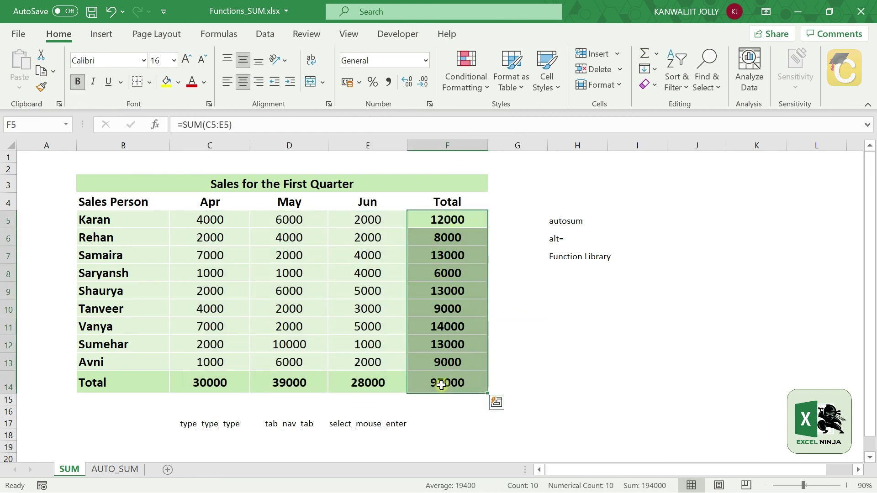
pyautogui.press('Delete')
pyautogui.moveTo(219, 386); pyautogui.dragTo(388, 386)
pyautogui.press('Delete')
pyautogui.click(583, 351)
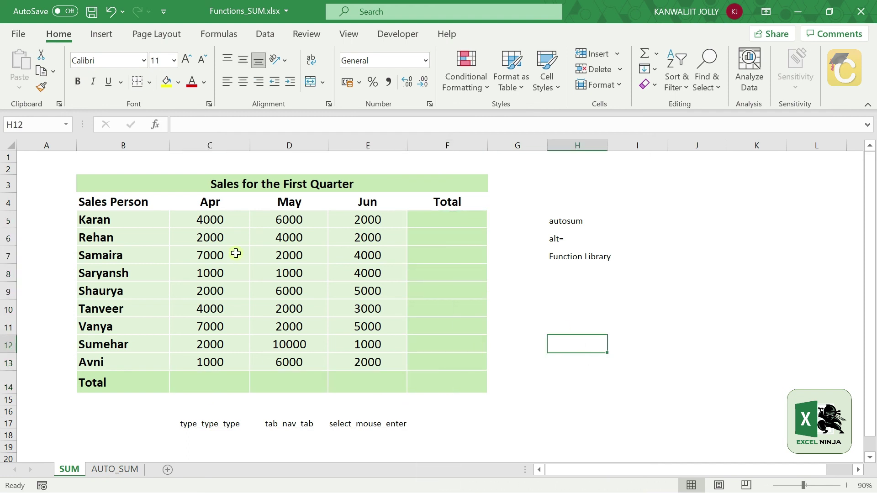
# - Select the sales figures together with the blank total row and column, C5:F14
pyautogui.click(211, 220)
pyautogui.moveTo(224, 229); pyautogui.dragTo(422, 381)
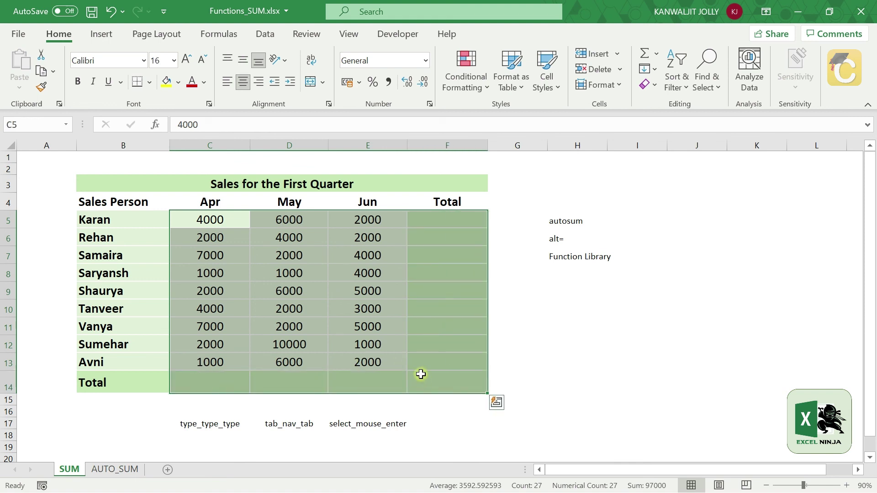